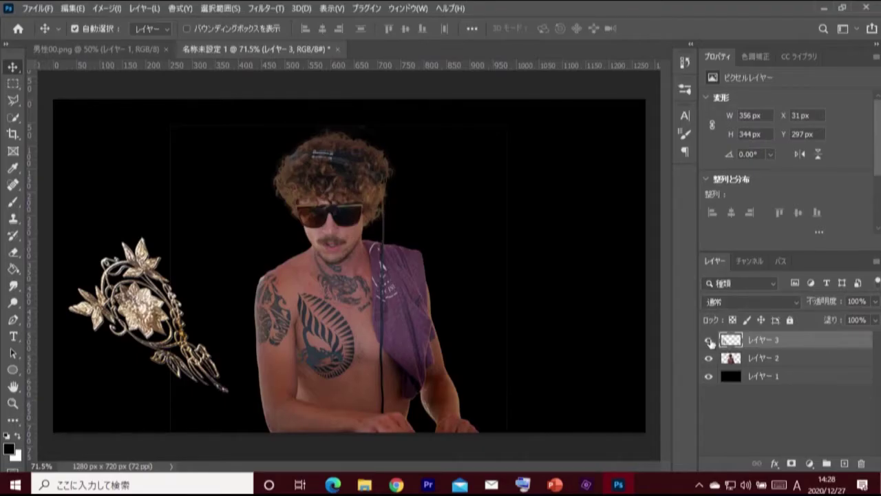
Step: Hide, then show again, the ornament, man and black background layers to check each
left_click(712, 342)
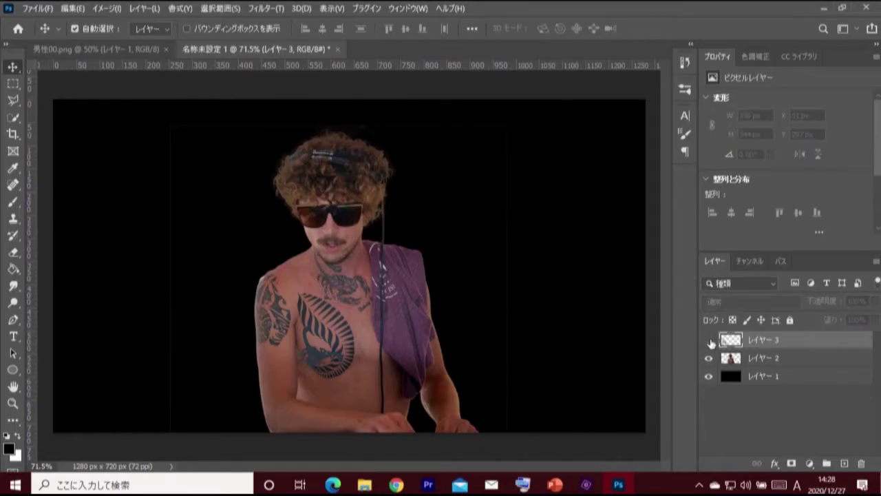
left_click(708, 358)
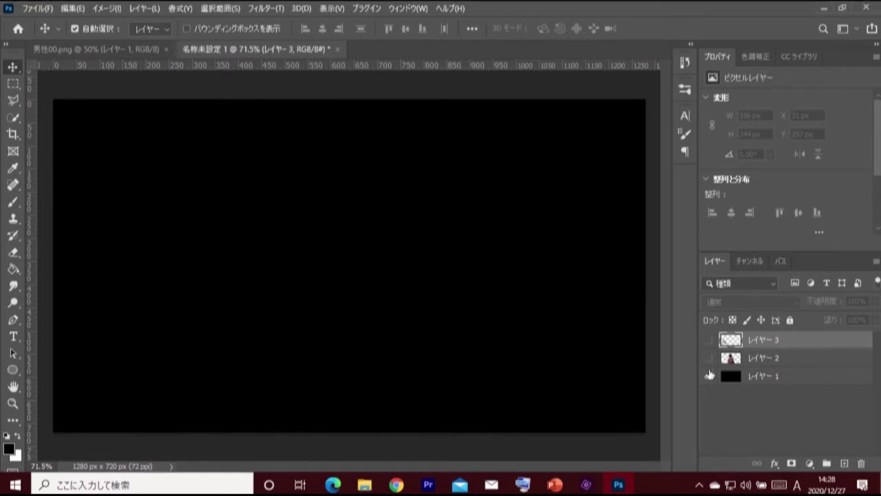
left_click(710, 376)
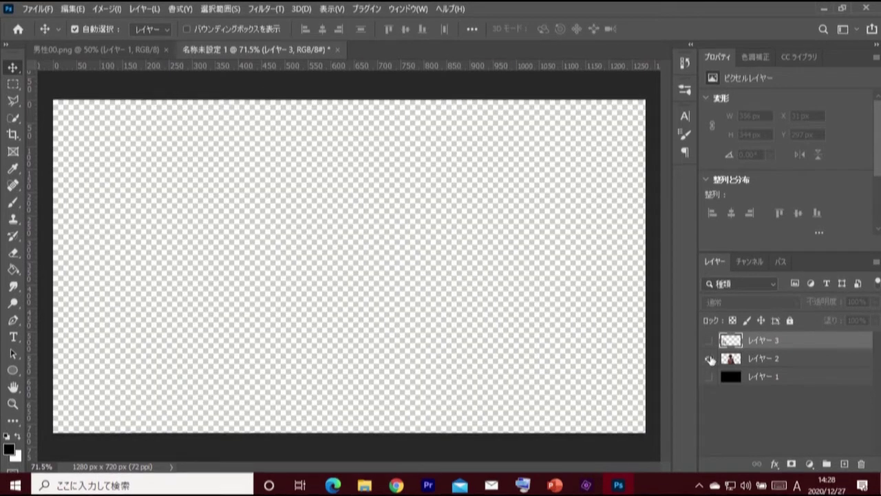
left_click(710, 359)
left_click(709, 341)
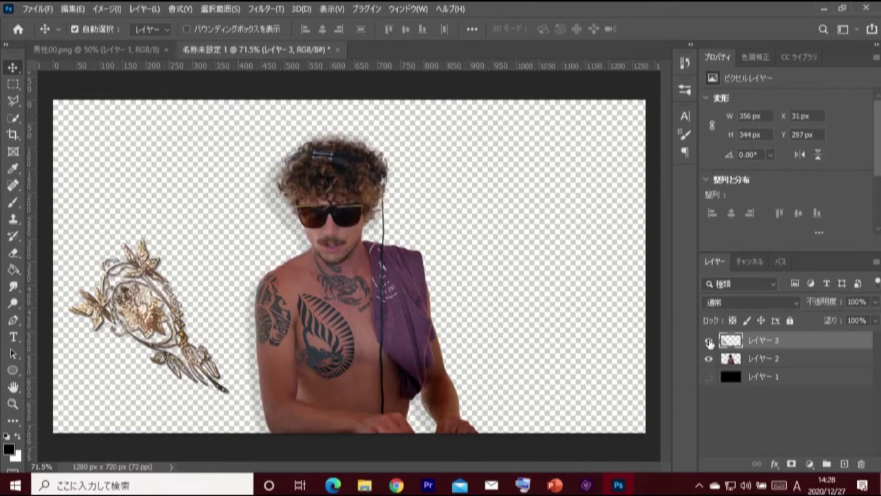
left_click(709, 376)
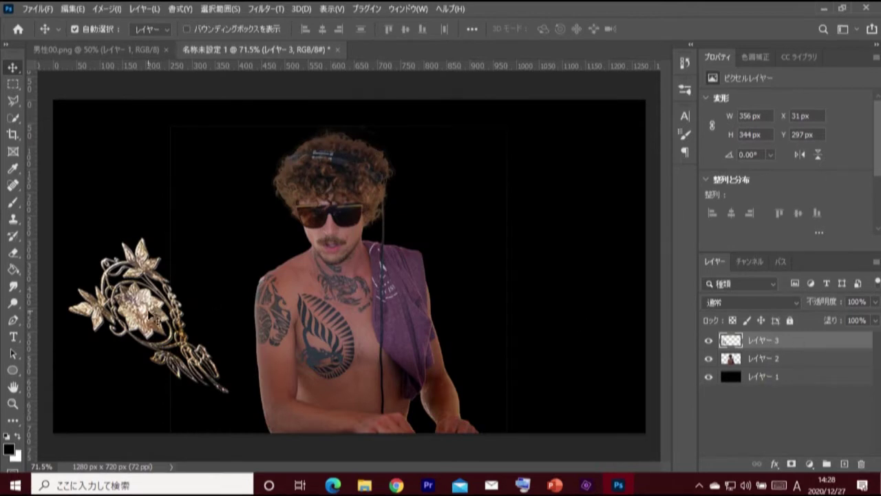
Step: Move the gold ornament to the upper left and scale it up to 367 × 355 px
left_click_drag(156, 318, 206, 150)
key("ctrl+t")
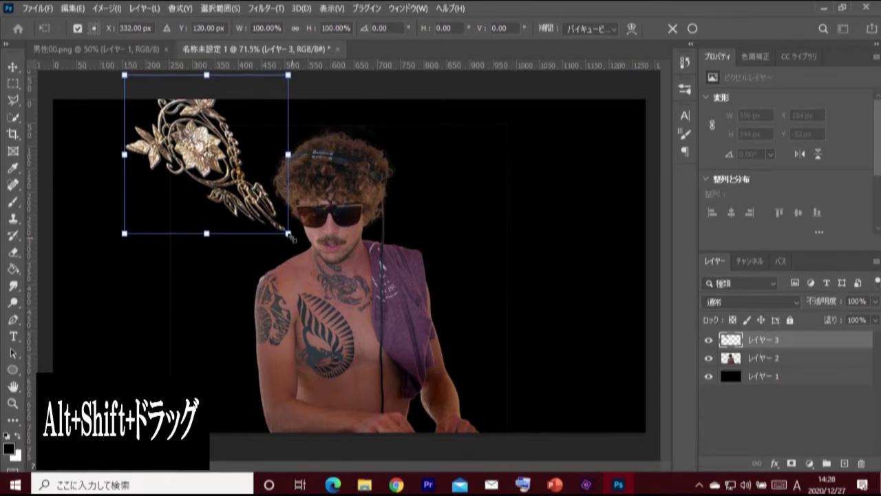
left_click_drag(289, 236, 292, 238, "alt+shift")
left_click_drag(224, 159, 218, 159)
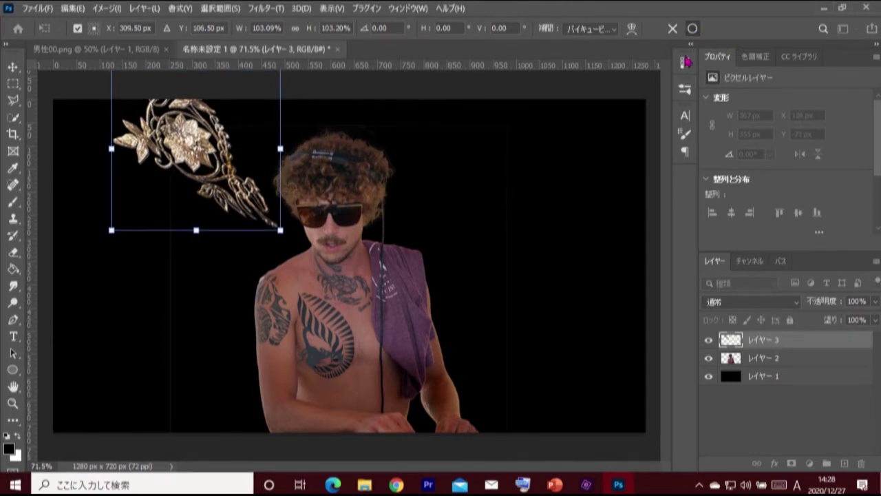
key("Return")
Step: Duplicate the ornament and rotate the copy about 10° around a pivot on the sunglasses
key("ctrl+j")
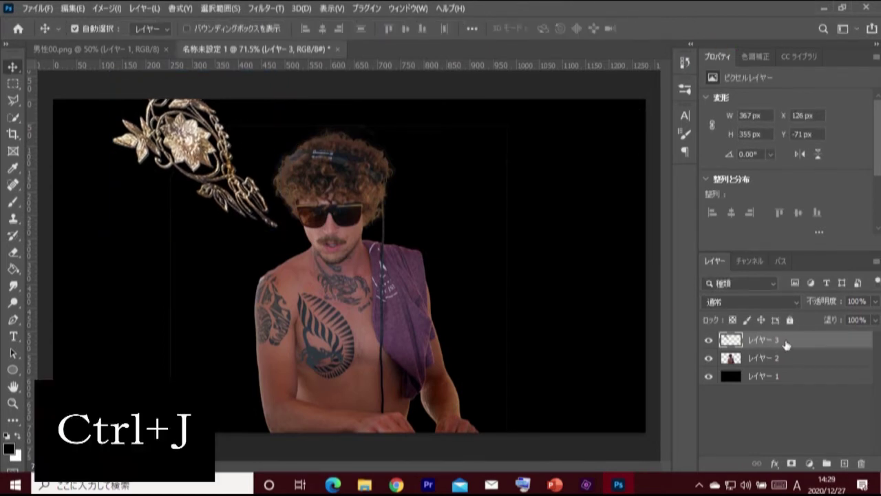
key("ctrl+j")
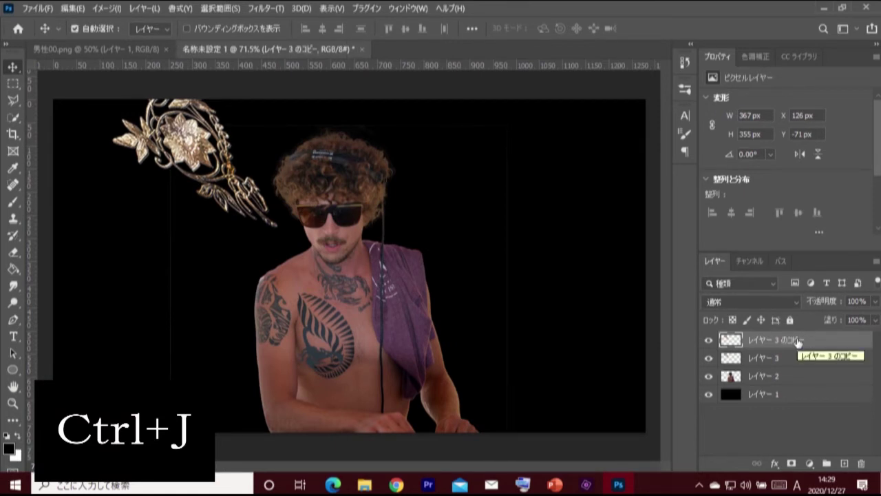
key("ctrl+t")
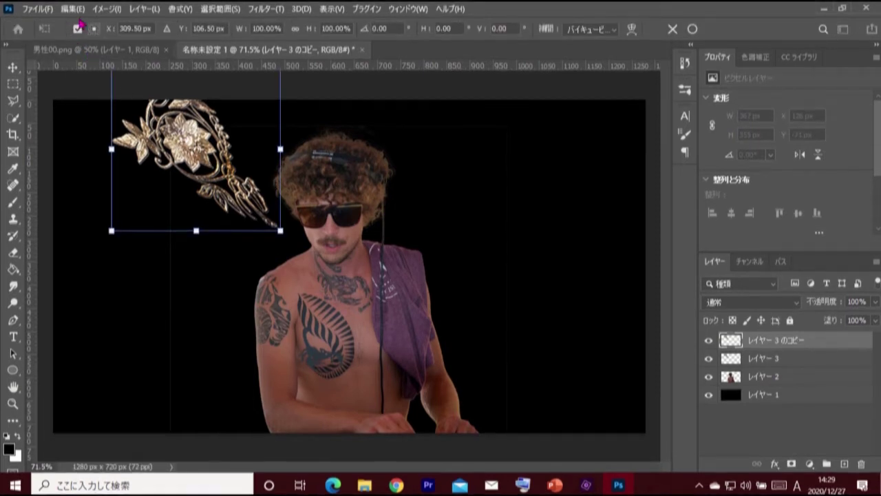
left_click(78, 29)
left_click(78, 29)
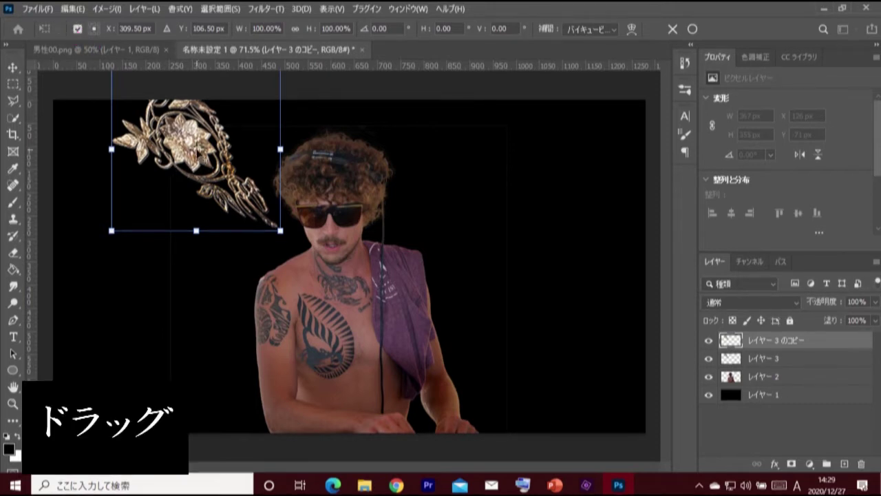
left_click_drag(196, 151, 330, 210)
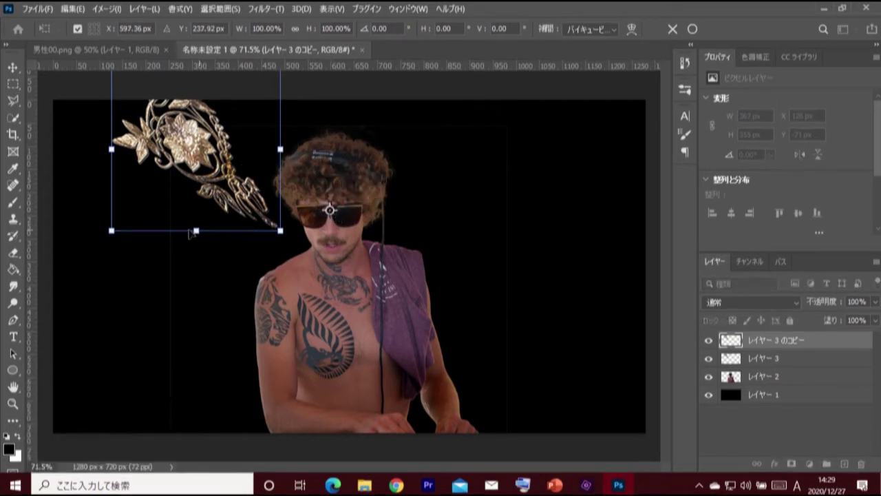
mouse_move(104, 234)
left_mouse_down()
mouse_move(109, 129)
mouse_move(410, 198)
mouse_move(420, 226)
mouse_move(408, 240)
mouse_move(292, 255)
mouse_move(205, 224)
mouse_move(195, 204)
left_mouse_up()
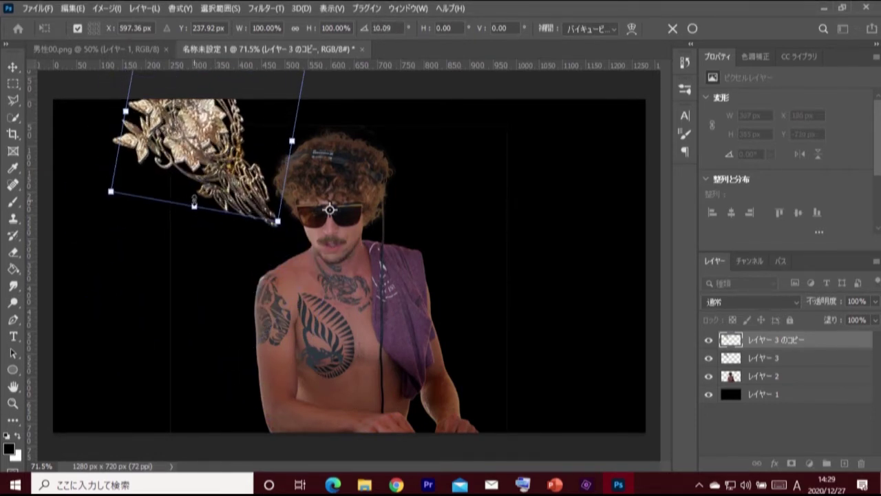
left_click(692, 29)
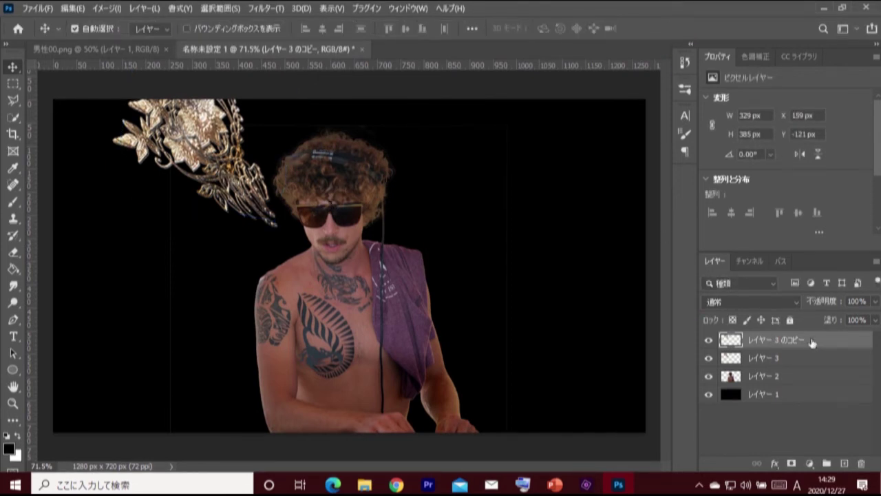
Step: Repeat duplicate-and-rotate (Shift+Alt+Ctrl+T) until the ornament copies close into a ring around the head
key("ctrl+shift+alt+t")
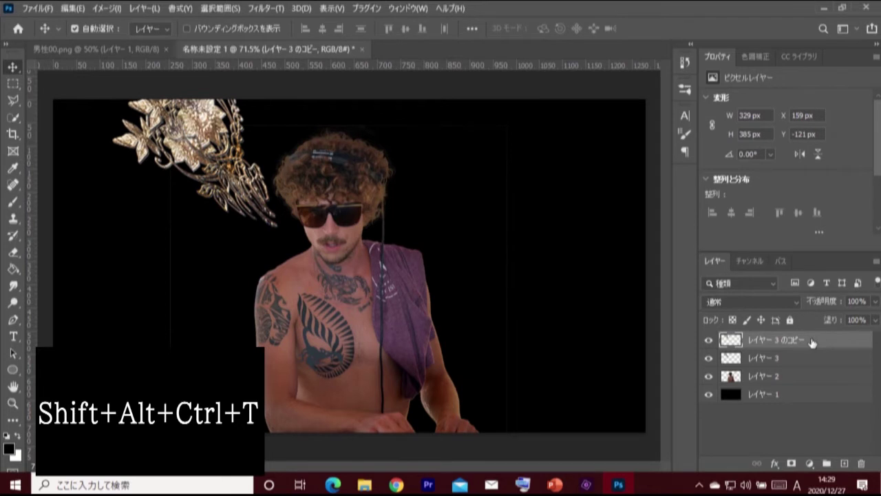
key("ctrl+shift+alt+t")
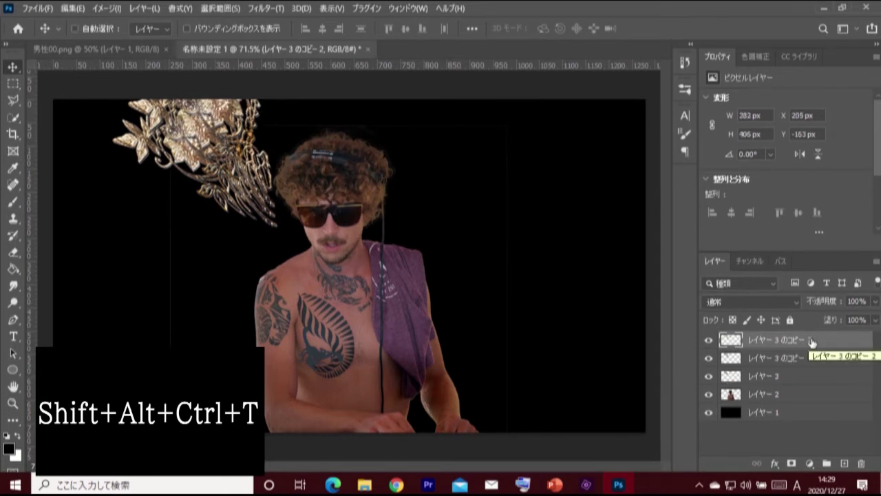
key("ctrl+shift+alt+t")
key("ctrl+shift+alt+t")
key("ctrl+shift+alt+t")
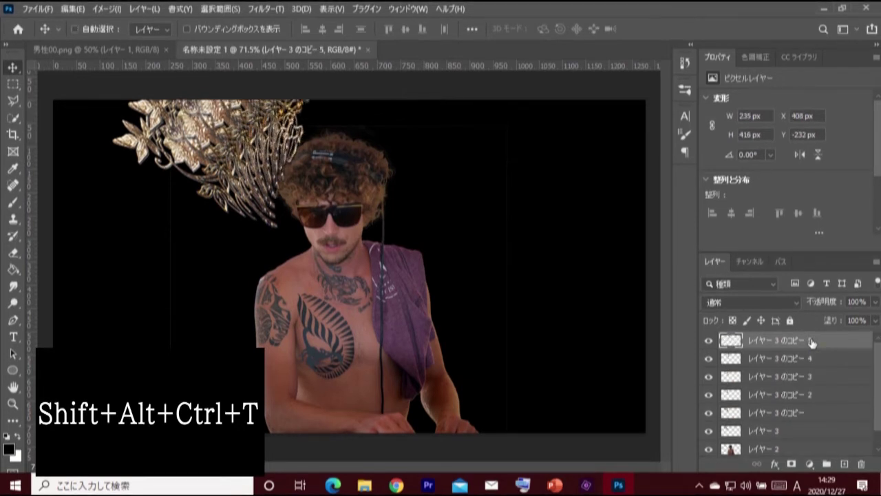
key("ctrl+shift+alt+t")
key("ctrl+shift+alt+t")
key("ctrl+shift+alt+t")
key("ctrl+shift+alt+t")
key("ctrl+shift+alt+t")
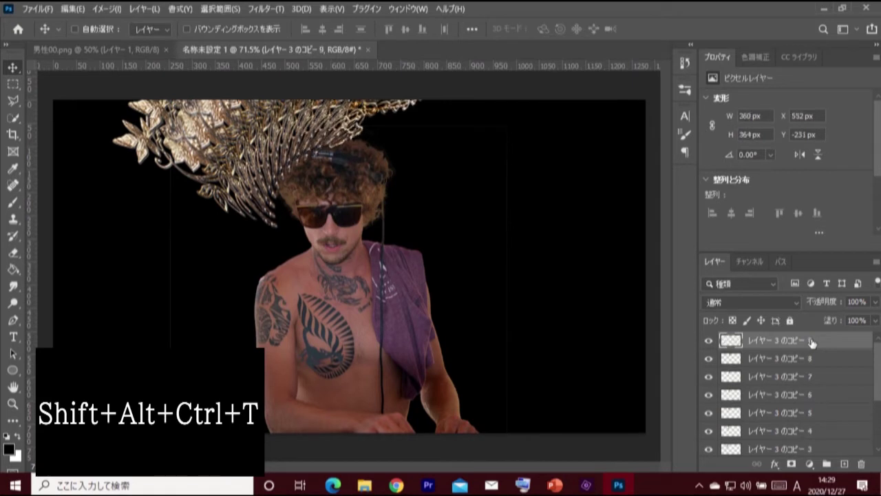
key("ctrl+shift+alt+t")
key("ctrl+shift+alt+t")
key("ctrl+shift+alt+t")
key("ctrl+shift+alt+t")
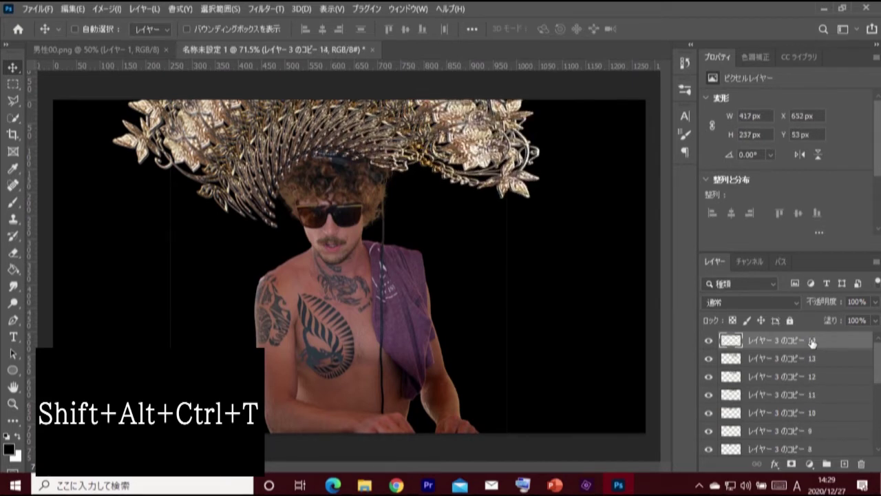
key("ctrl+shift+alt+t")
key("ctrl+shift+alt+t")
key("ctrl+shift+alt+t")
key("ctrl+shift+alt+t")
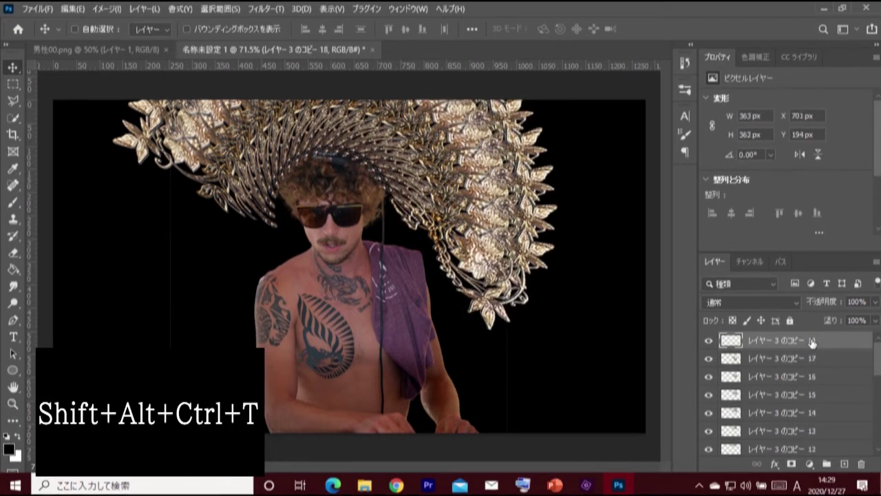
key("ctrl+shift+alt+t")
key("ctrl+shift+alt+t")
key("ctrl+shift+alt+t")
key("ctrl+shift+alt+t")
key("ctrl+shift+alt+t")
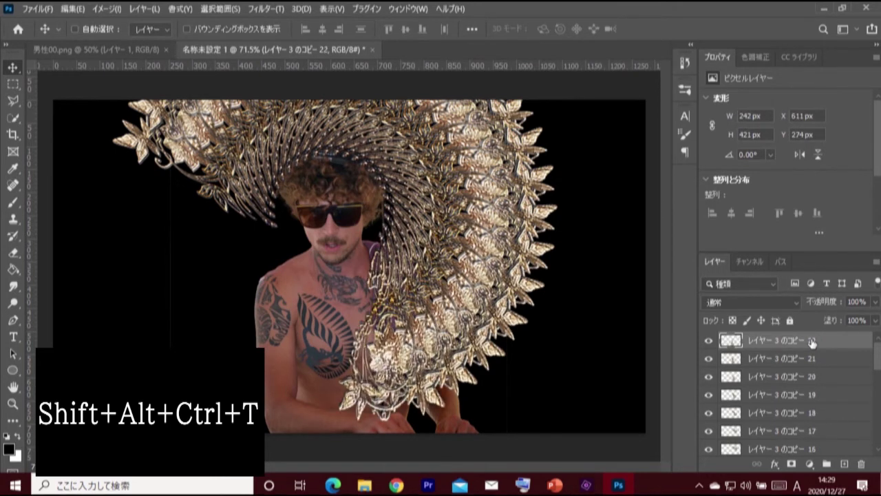
key("ctrl+shift+alt+t")
key("ctrl+shift+alt+t")
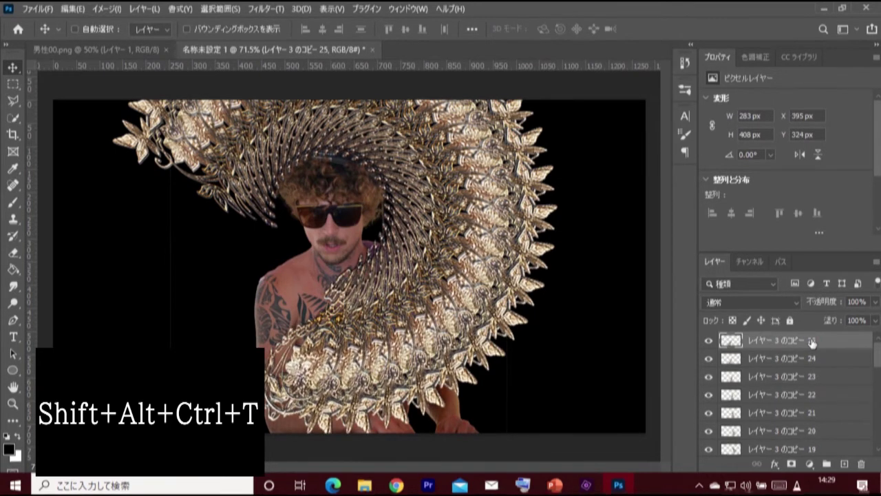
key("ctrl+shift+alt+t")
key("ctrl+shift+alt+t")
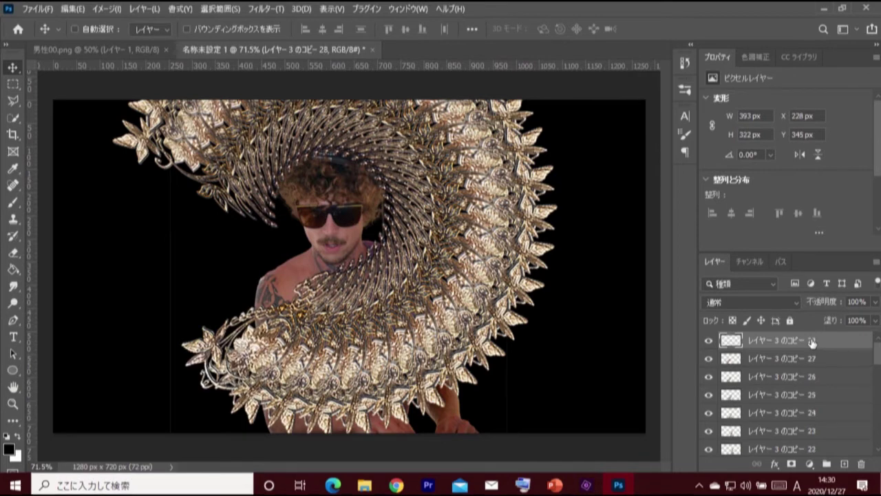
key("ctrl+shift+alt+t")
key("ctrl+shift+alt+t")
key("ctrl+shift+alt+t")
key("ctrl+shift+alt+t")
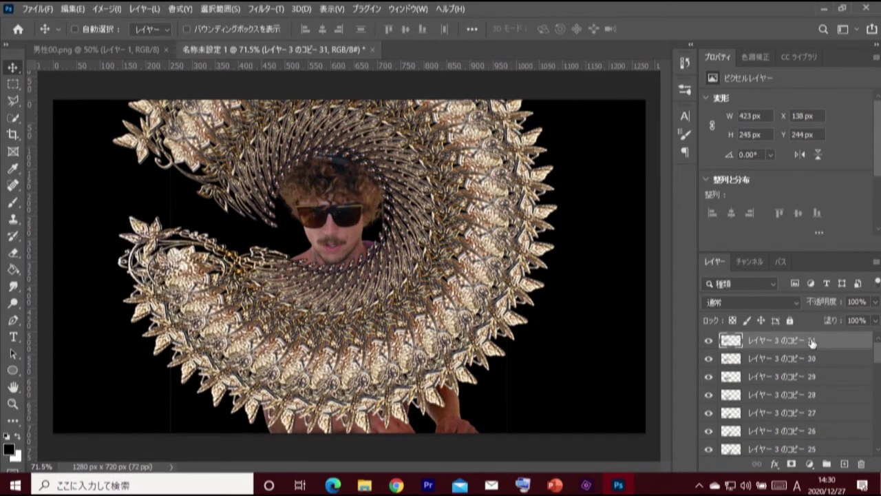
key("ctrl+shift+alt+t")
key("ctrl+shift+alt+t")
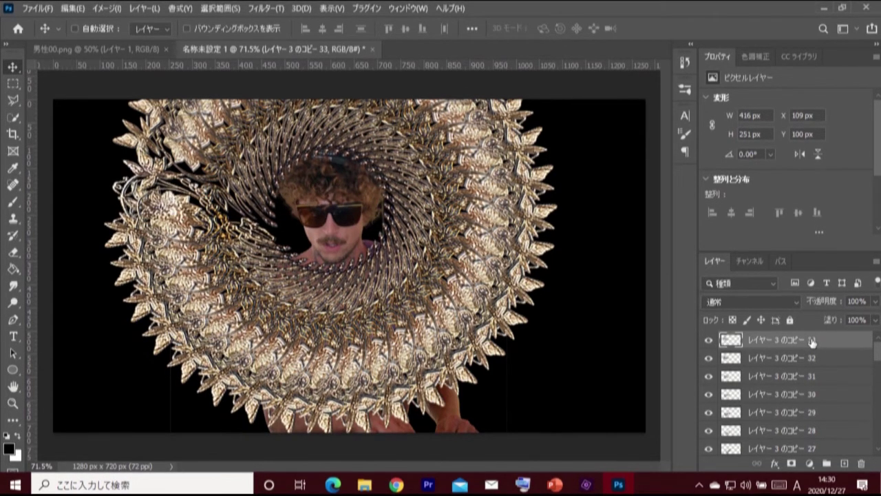
key("ctrl+shift+alt+t")
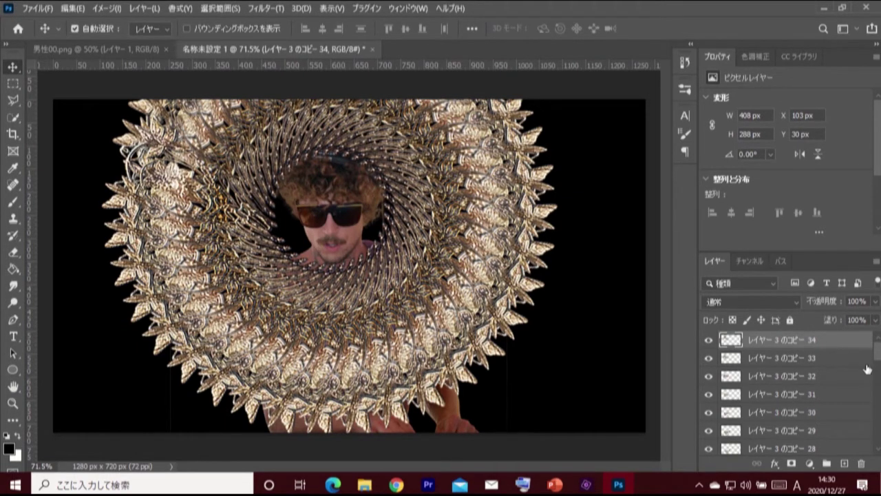
left_click_drag(879, 356, 880, 442)
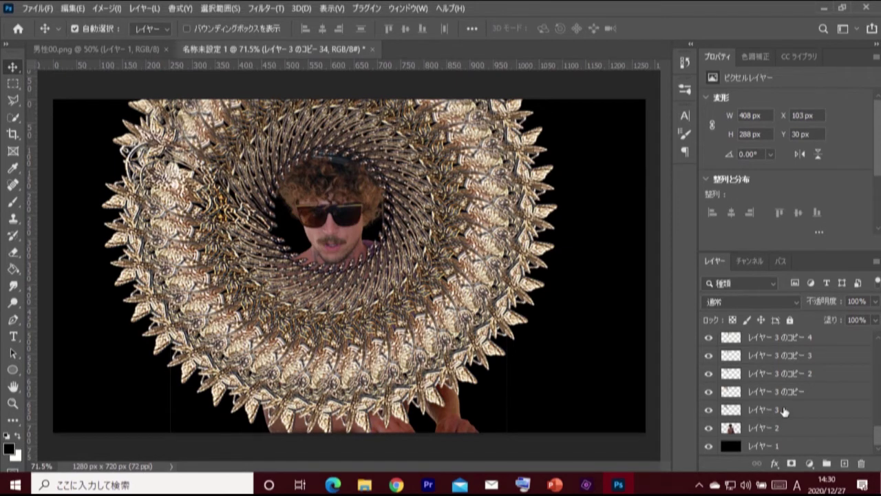
Step: Select the ornament layer with all its copies and group them as グループ 1
left_click(803, 410, "shift")
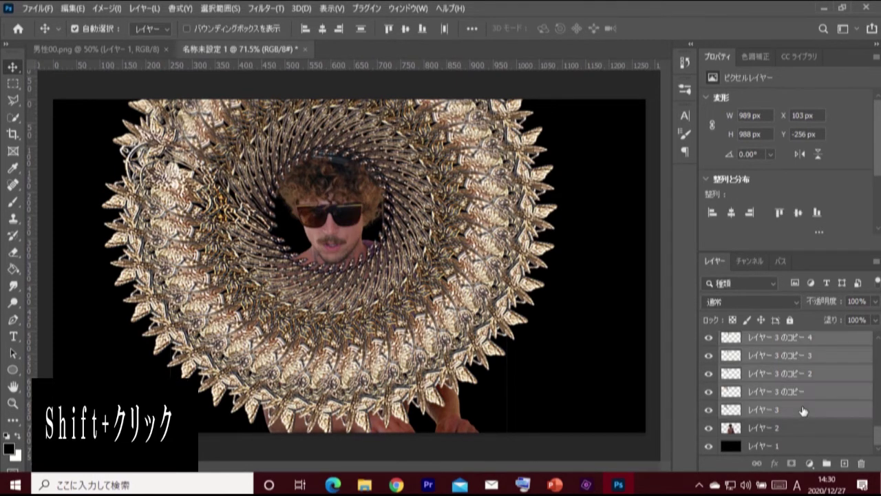
key("ctrl+g")
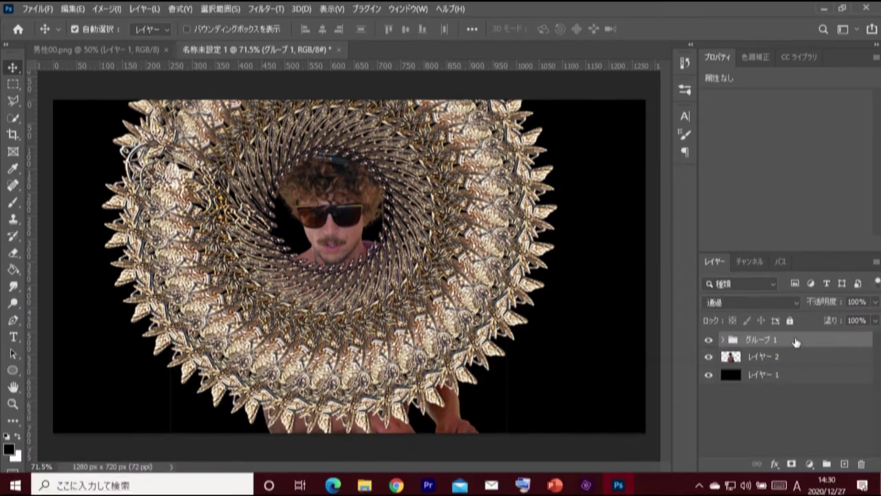
Step: Use Reveal All to enlarge the canvas to 1280 × 988 px and fit it on screen
left_click(105, 9)
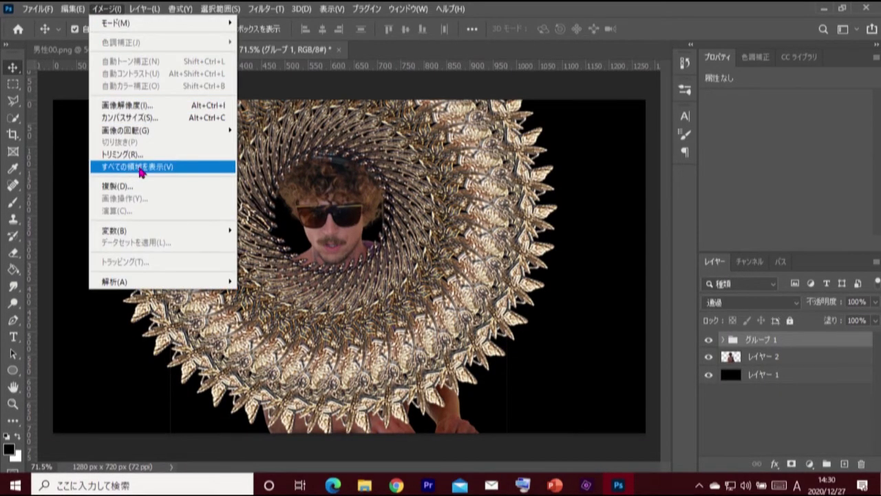
left_click(192, 173)
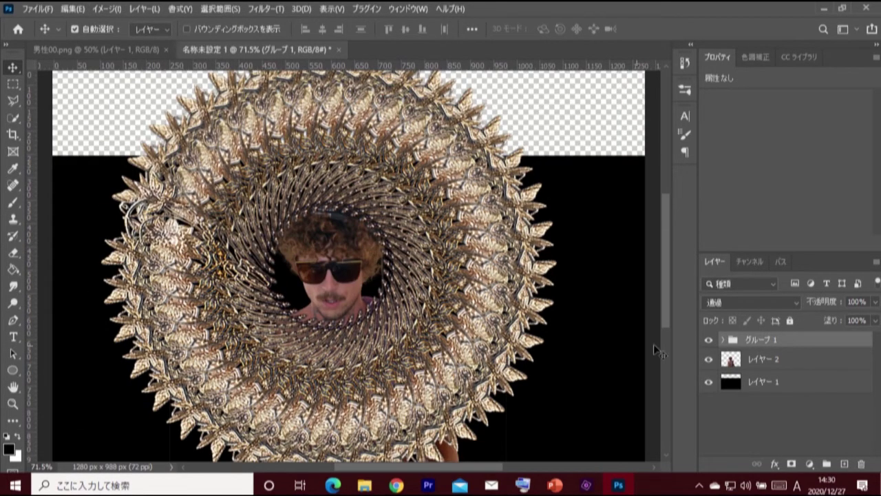
key("ctrl+0")
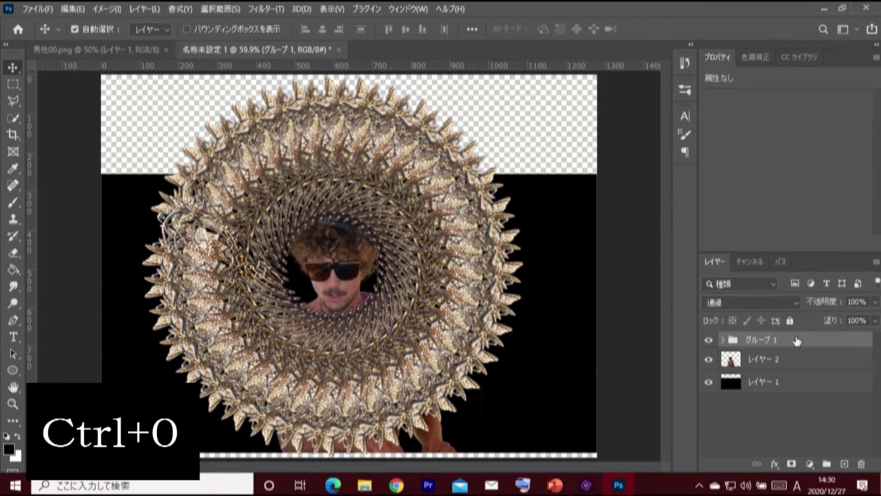
Step: Move the man and black background layers down about 15 px, from Y 256 to 271
left_click(765, 362)
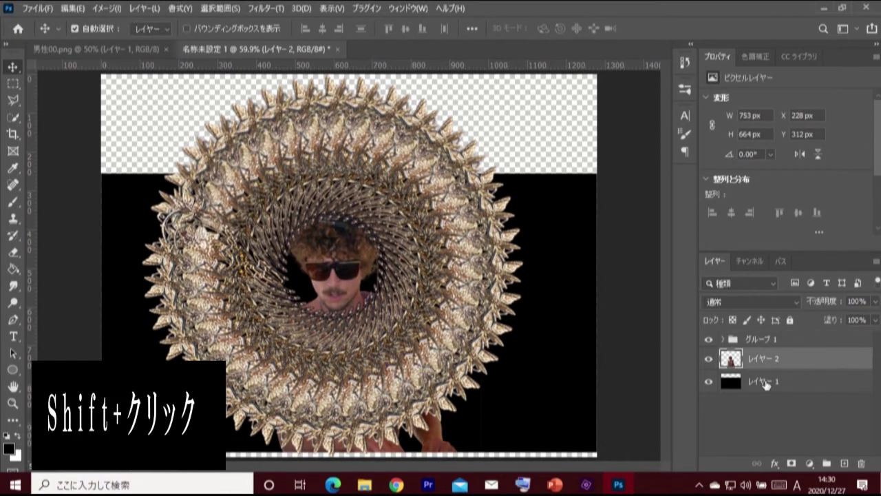
left_click(769, 384, "shift")
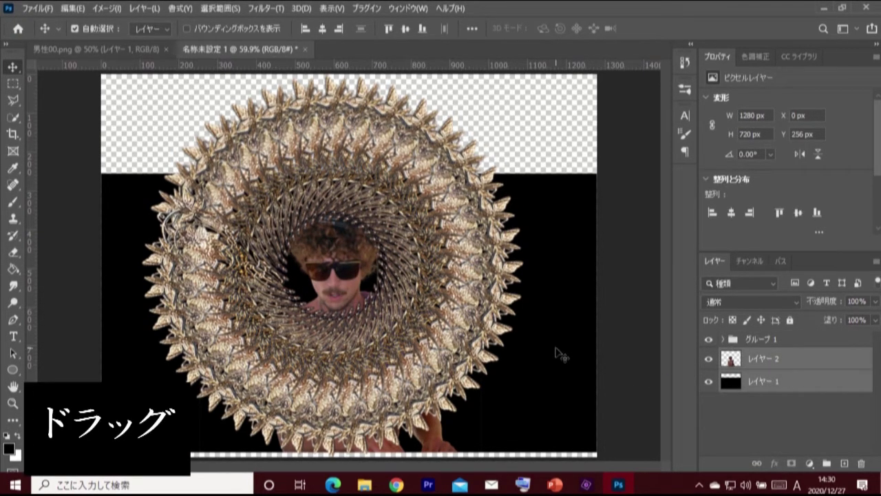
left_click_drag(555, 348, 556, 356)
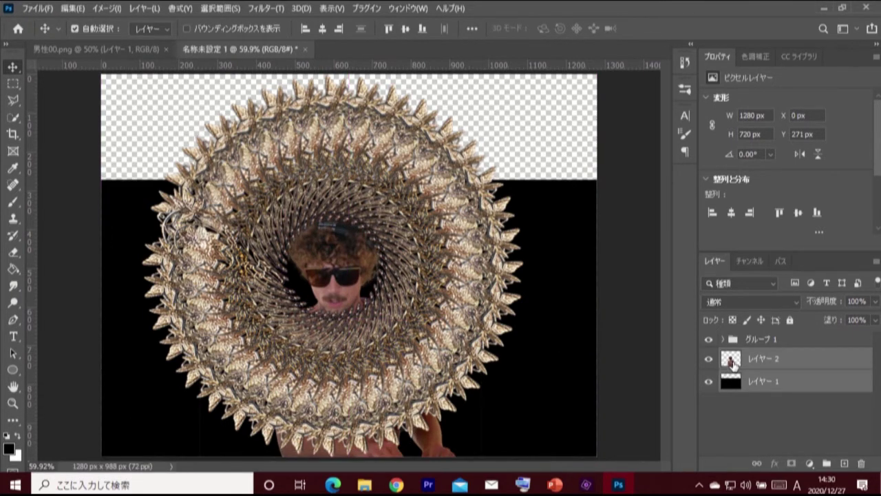
Step: Hide the halo group and marquee-select a thin strip along the black layer's top edge
left_click(778, 340)
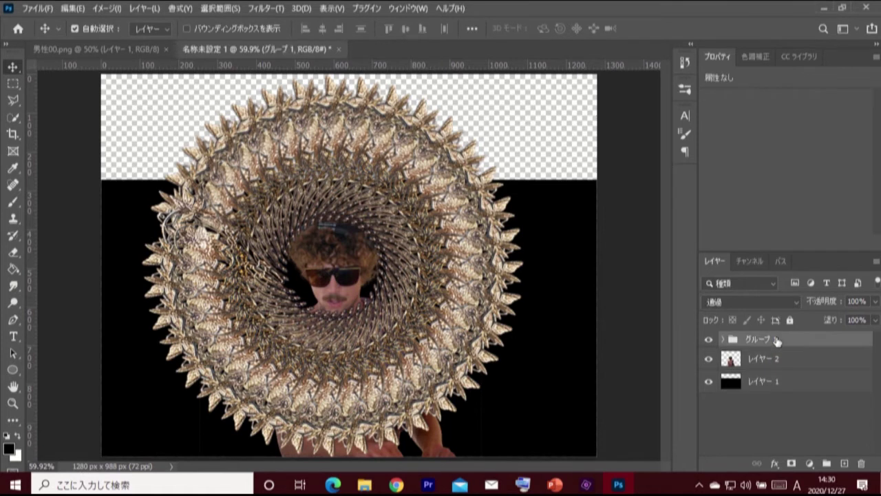
left_click(710, 340)
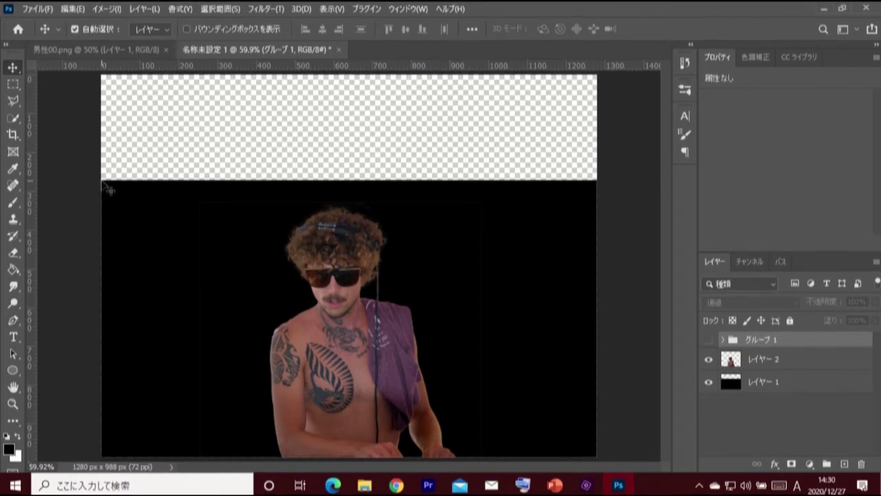
left_click(17, 85)
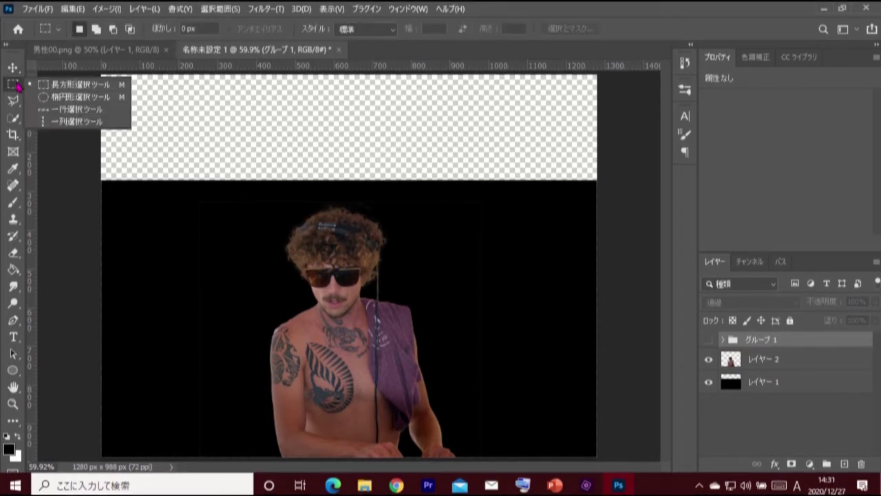
left_click(111, 86)
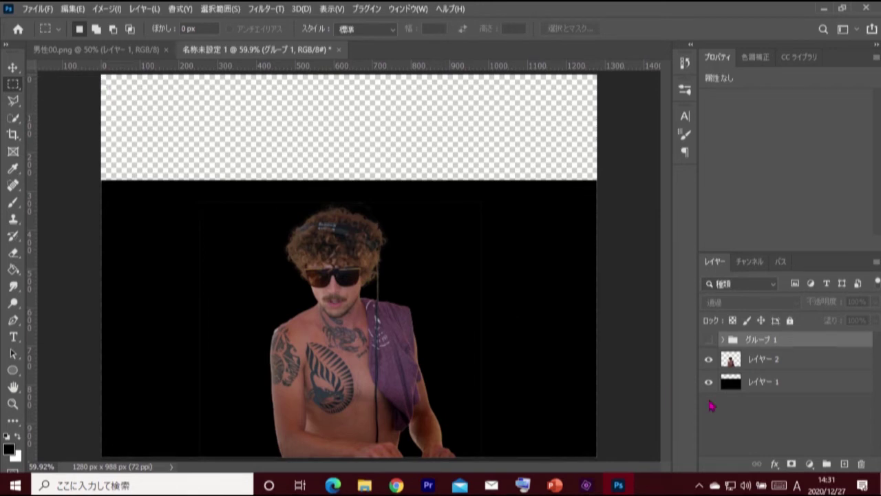
left_click(766, 387)
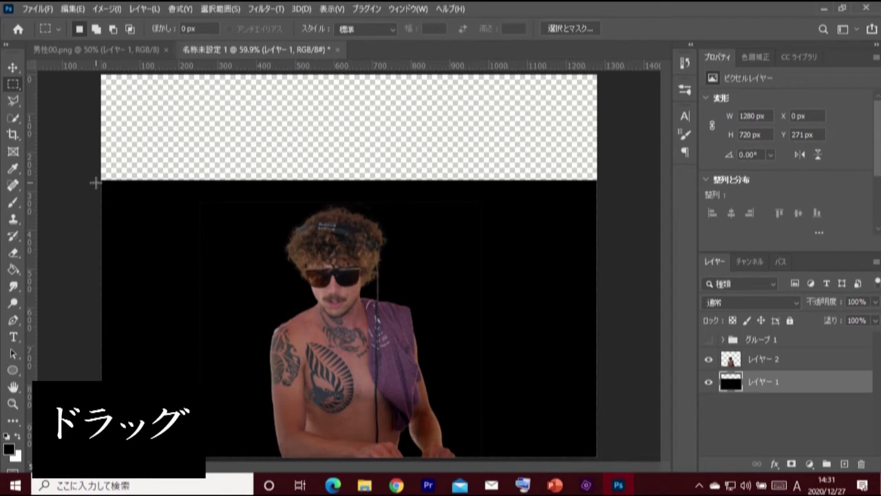
mouse_move(96, 182)
left_mouse_down()
mouse_move(454, 193)
mouse_move(601, 186)
left_mouse_up()
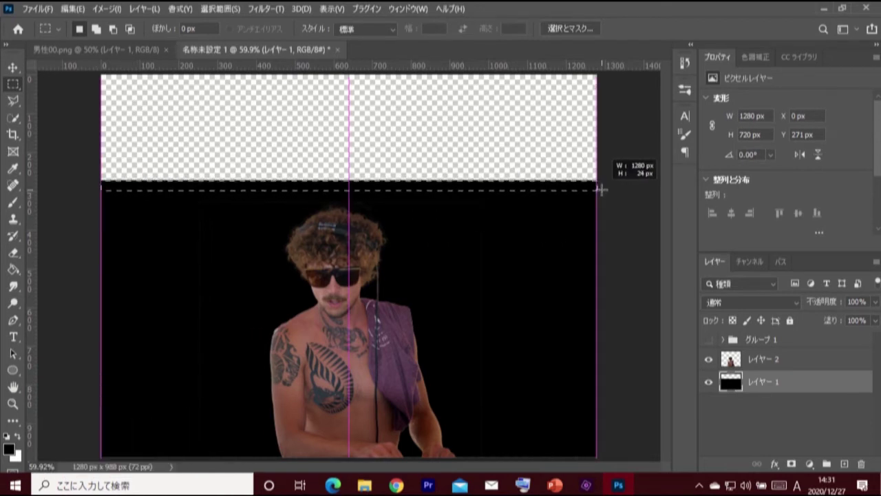
left_click_drag(601, 186, 601, 184)
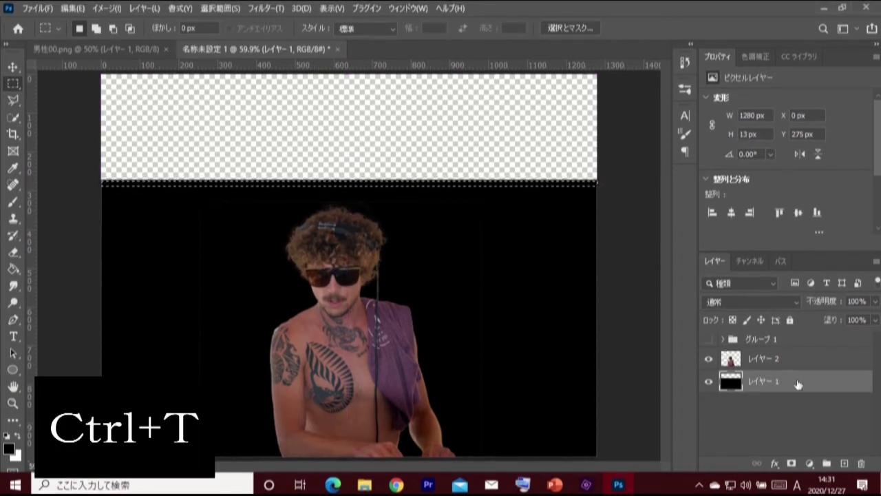
Step: Stretch the black strip up to the canvas top, making the layer 1280 × 991 px, and deselect
key("ctrl+t")
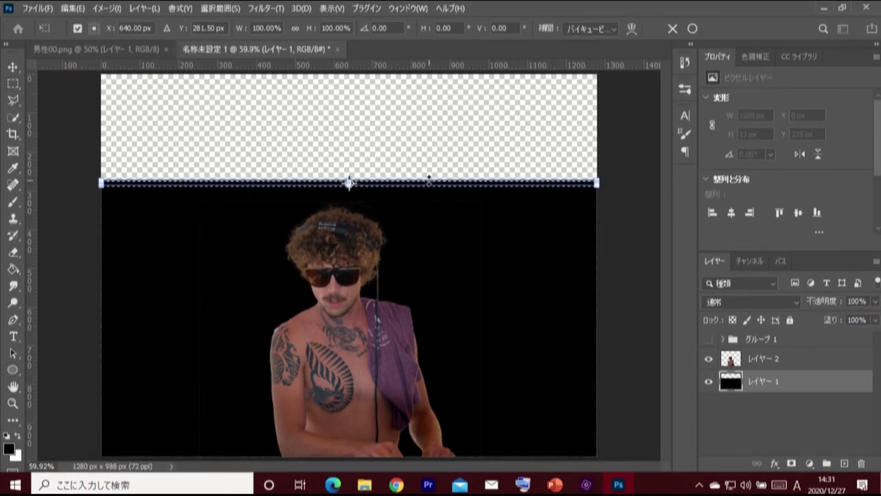
left_click_drag(429, 180, 441, 74)
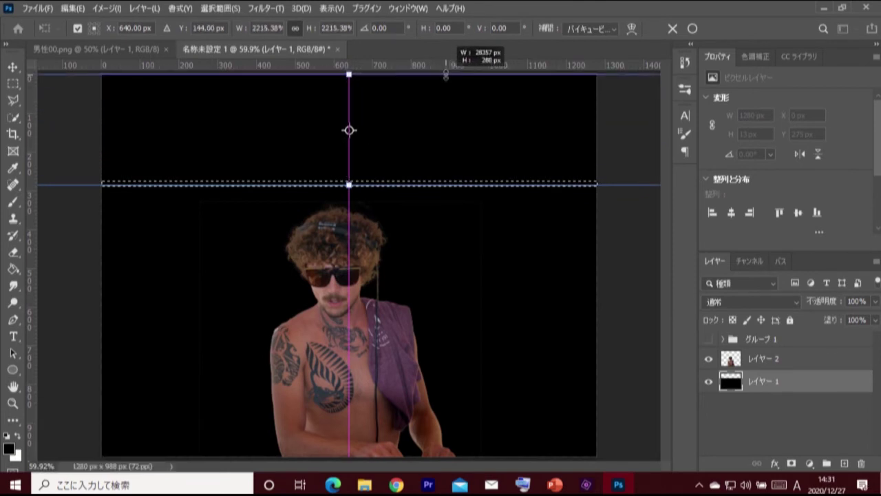
left_click(692, 29)
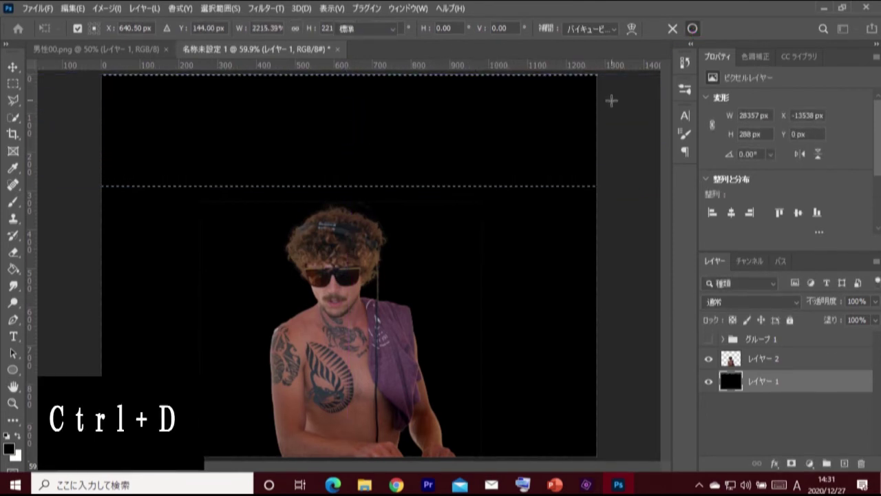
key("ctrl+d")
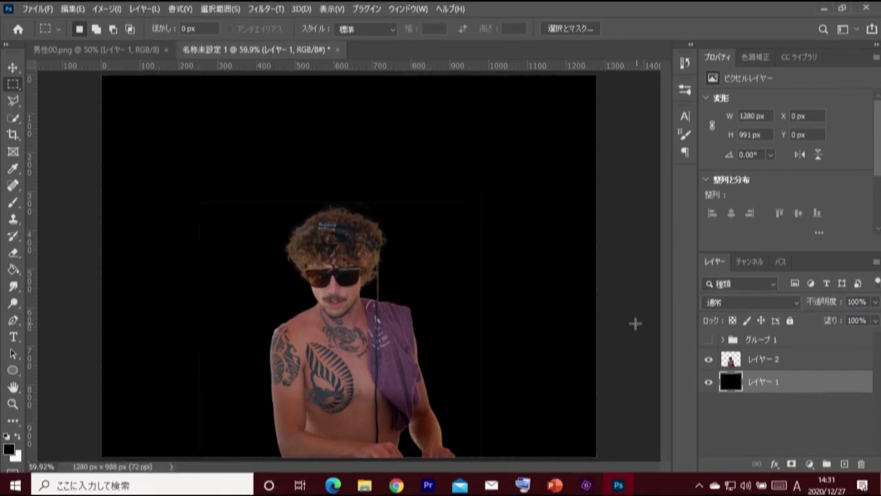
Step: Show the halo group again and move it below the man's layer
left_click(709, 340)
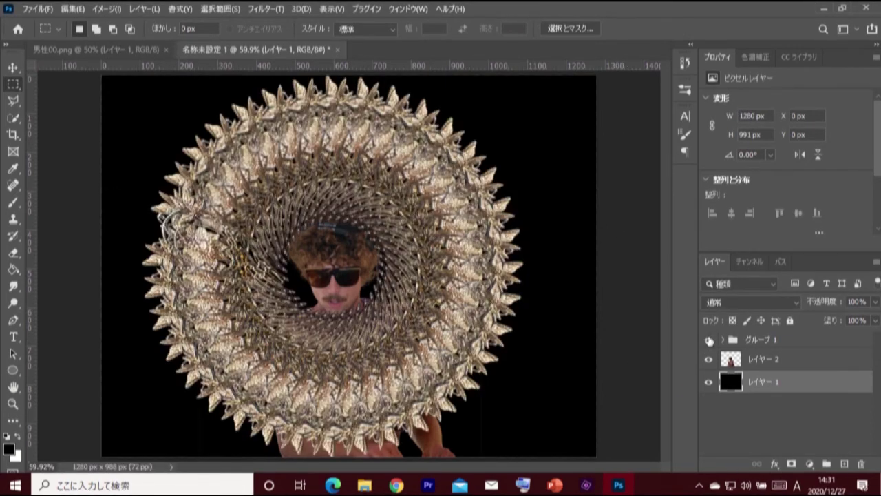
left_click(775, 340)
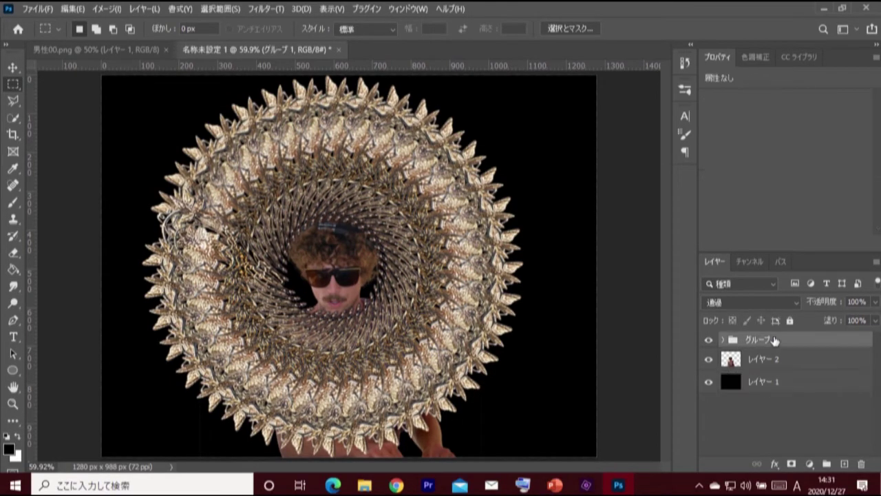
left_click_drag(775, 341, 774, 372)
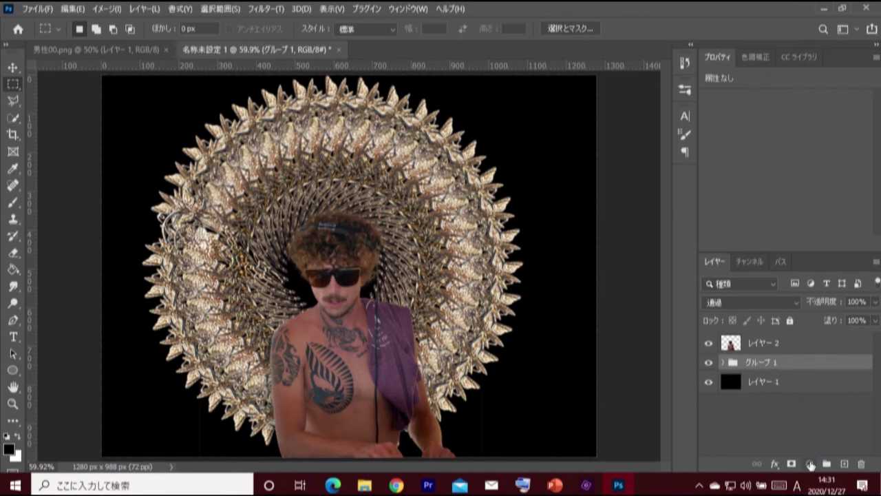
left_click(811, 465)
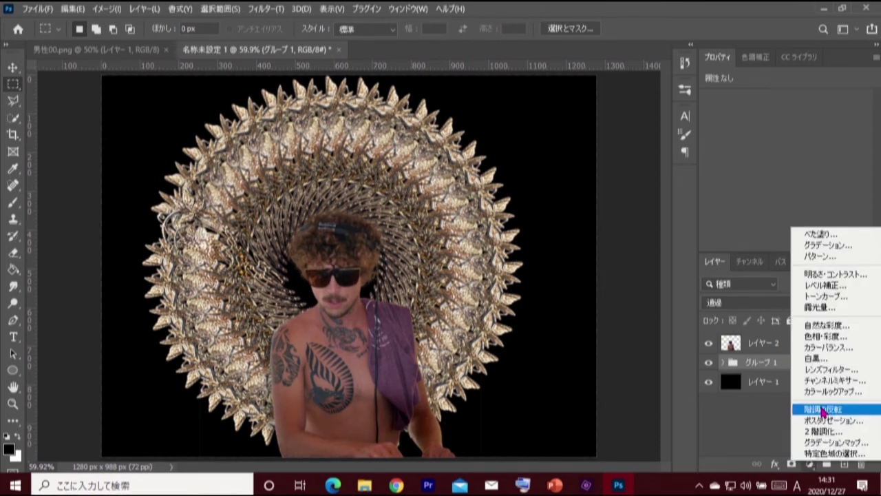
Step: Add a Hue/Saturation adjustment layer above the halo group and nudge its Hue slider
left_click(858, 339)
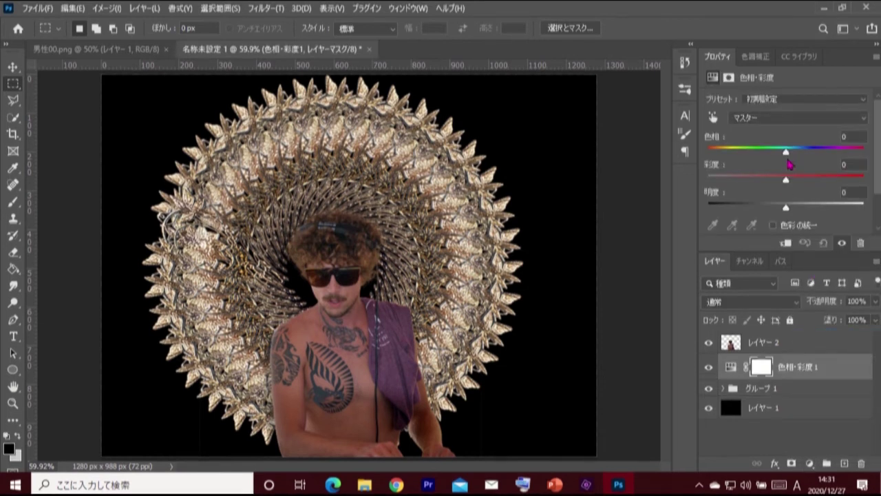
mouse_move(786, 151)
left_mouse_down()
mouse_move(866, 162)
mouse_move(710, 156)
mouse_move(787, 158)
left_mouse_up()
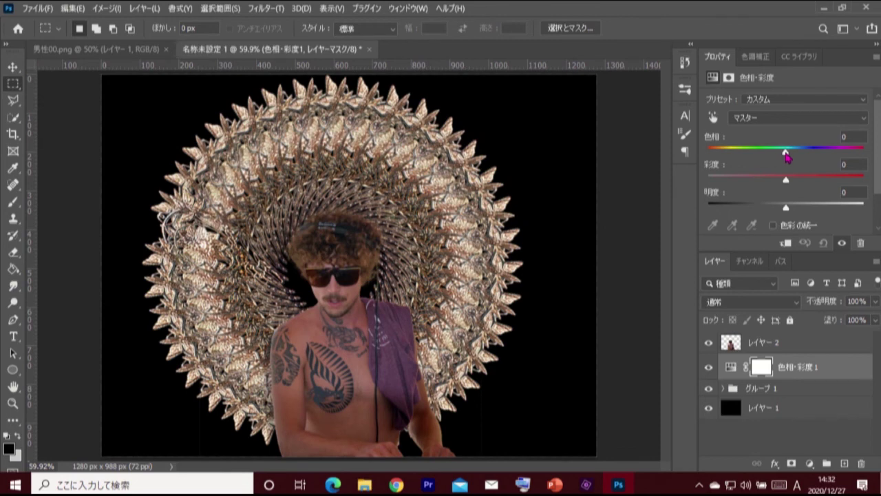